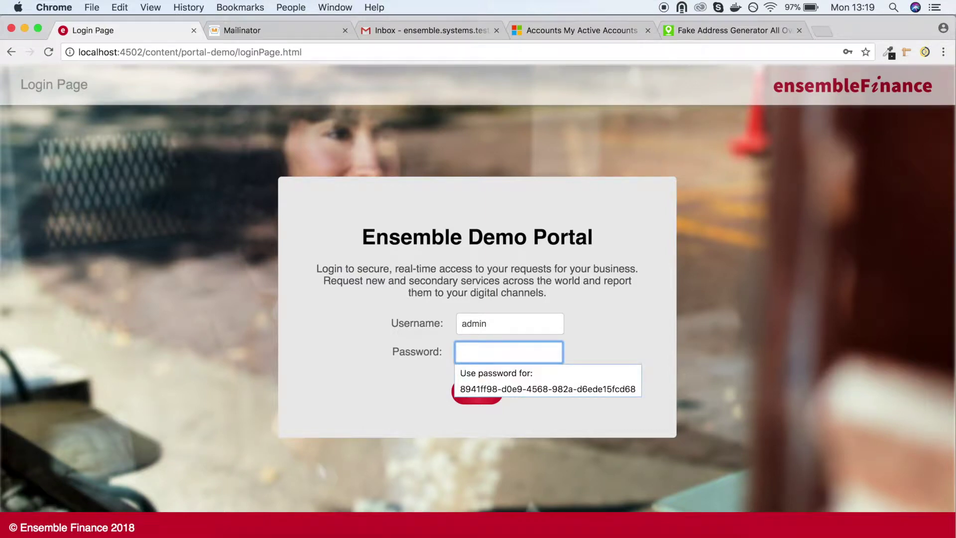
Log into the demo portal after fixing a rejected password, then select the third existing account.
{"action": "type", "text": "•••••••••"}
{"action": "key", "text": "Return"}
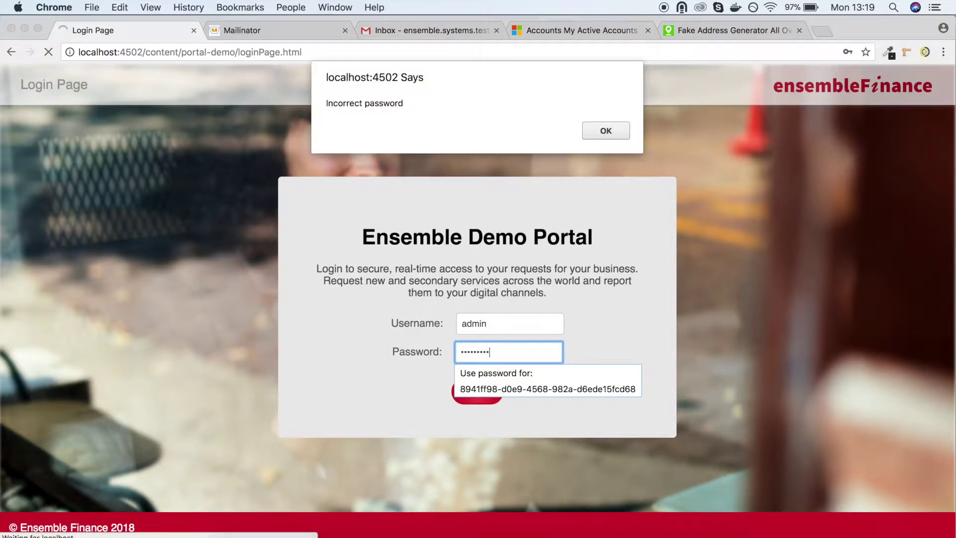
{"action": "key", "text": "Return"}
{"action": "key", "text": "BackSpace"}
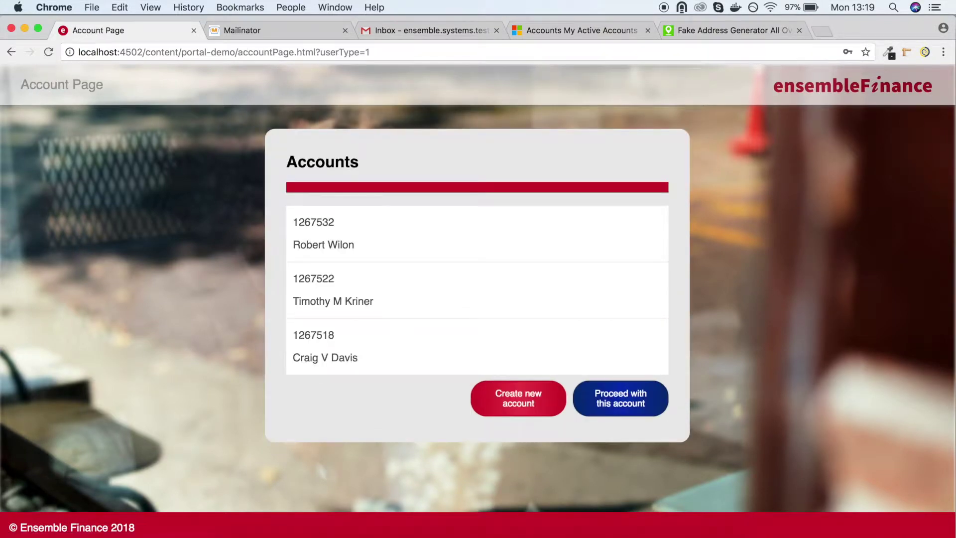
{"action": "left_click", "coordinate": [538, 352]}
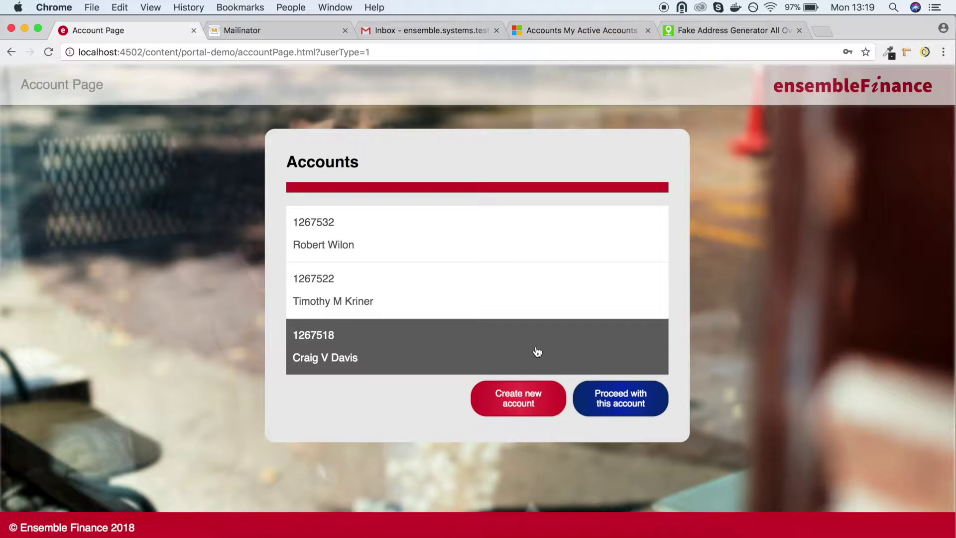
Start a new account and enter the client's account number and e-mail address.
{"action": "left_click", "coordinate": [495, 391]}
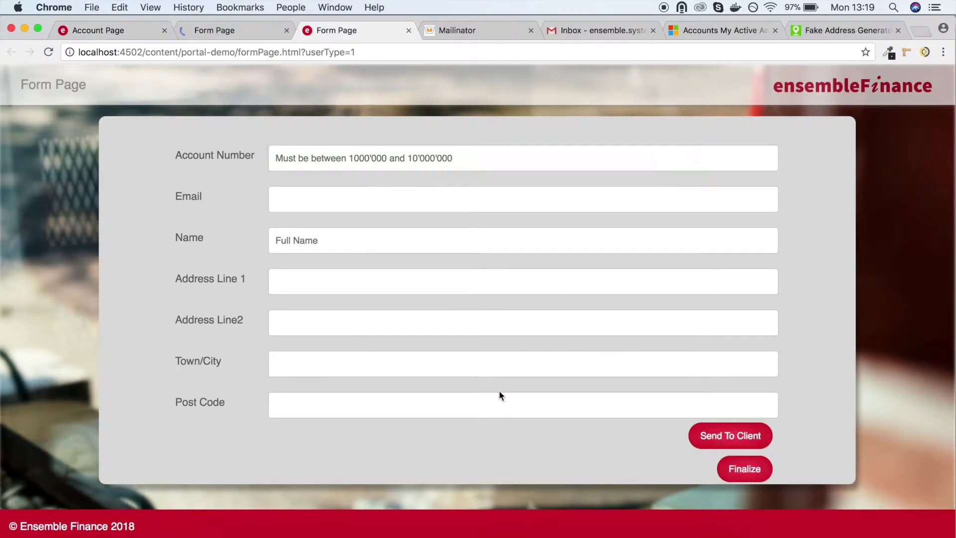
{"action": "left_click", "coordinate": [351, 155]}
{"action": "type", "text": "1001"}
{"action": "key", "text": "Tab"}
{"action": "type", "text": "ensemble.systems.test"}
{"action": "key", "text": "shift+Tab"}
{"action": "type", "text": "1000001"}
{"action": "key", "text": "Tab"}
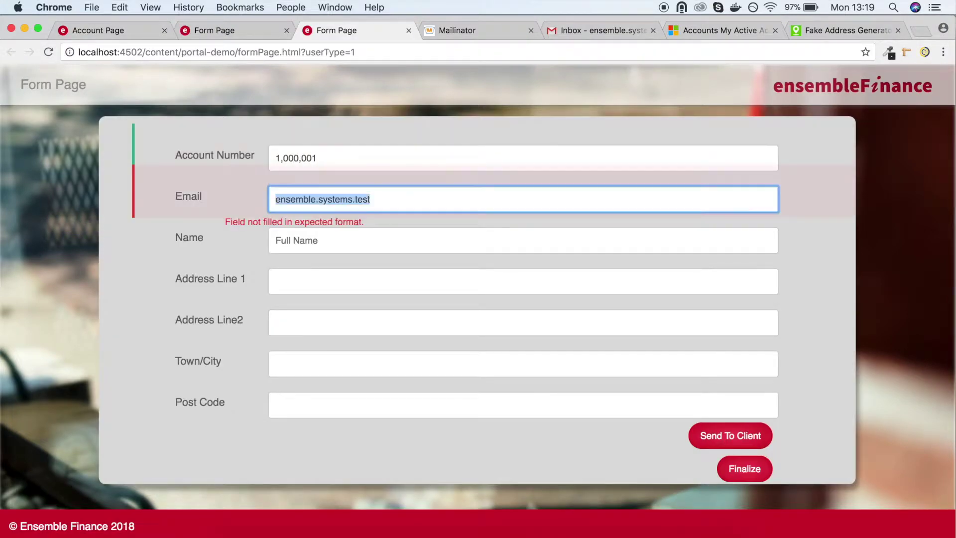
{"action": "key", "text": "Tab"}
Fill in the client's name, address lines, town and post code, then send the form to the client.
{"action": "type", "text": "Ensemble"}
{"action": "key", "text": "Tab"}
{"action": "type", "text": "Ensemble Street"}
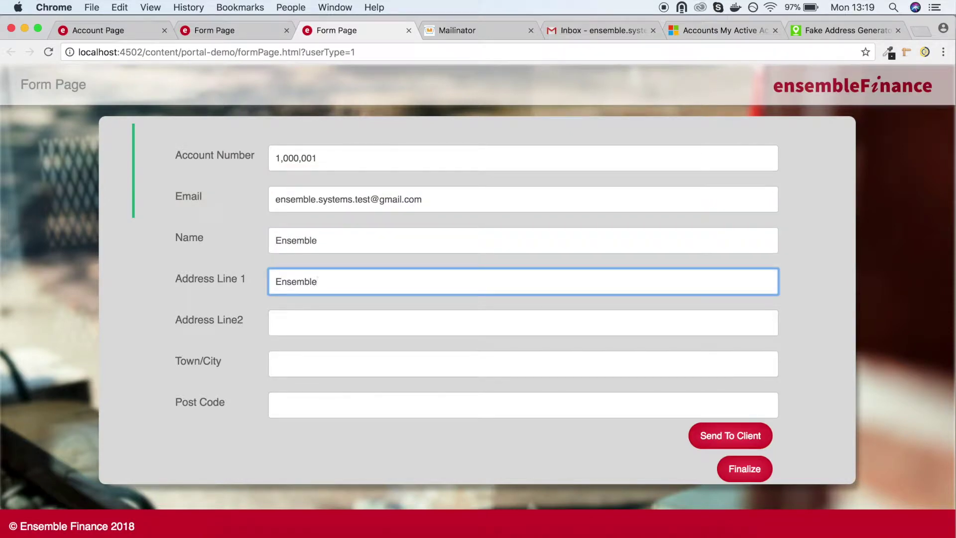
{"action": "key", "text": "Tab"}
{"action": "type", "text": "Ensemble Square"}
{"action": "key", "text": "Tab"}
{"action": "type", "text": "London"}
{"action": "key", "text": "Tab"}
{"action": "type", "text": "EC1"}
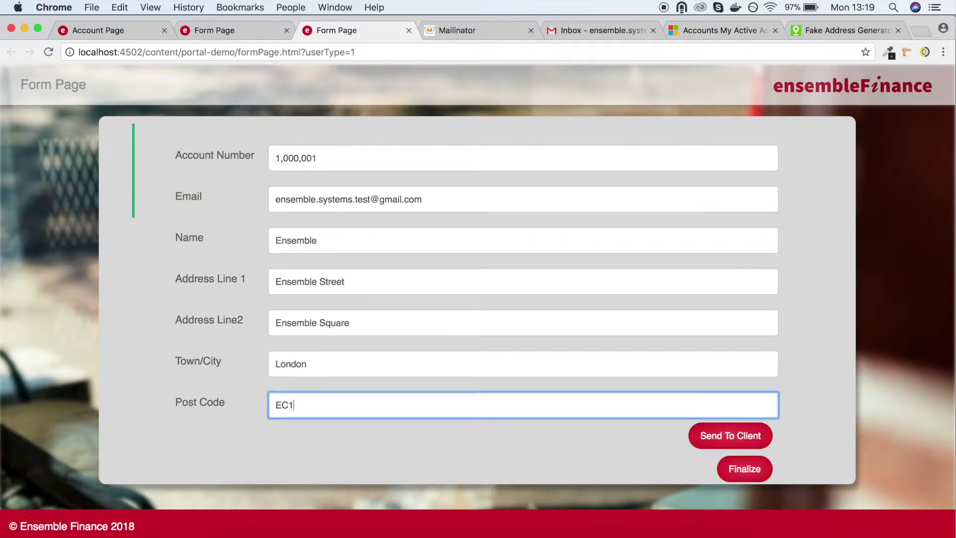
{"action": "type", "text": "N 3XE"}
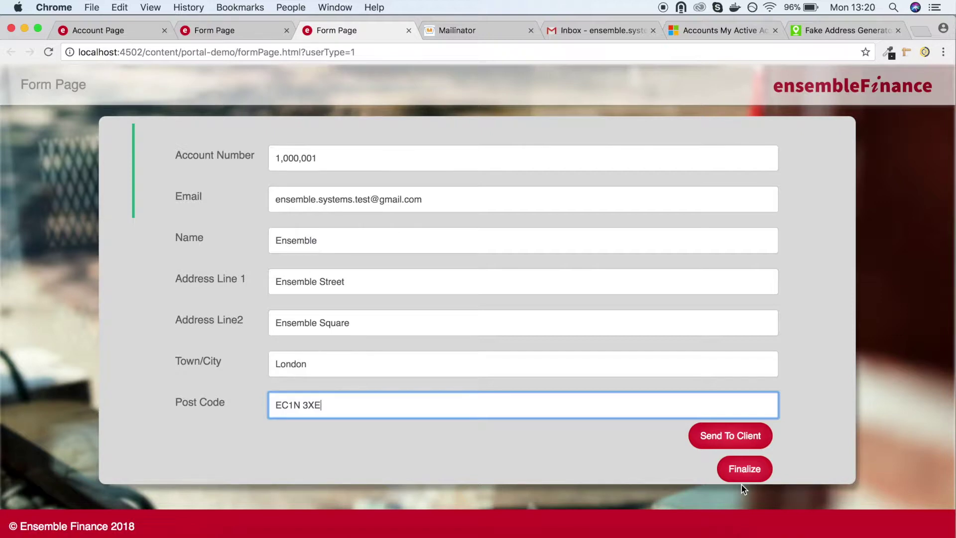
{"action": "left_click", "coordinate": [741, 437]}
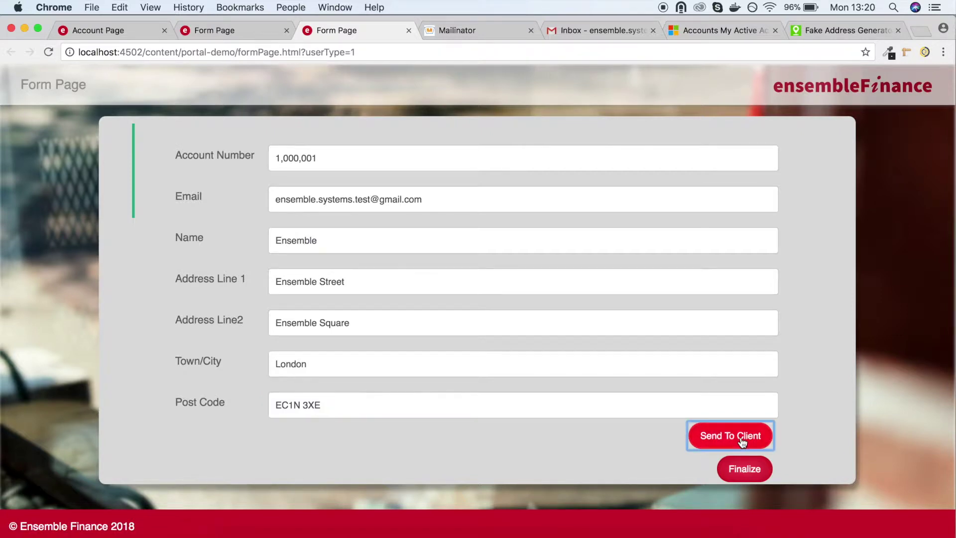
Dismiss the confirmation and open the Portal-Demo Form Submission email in the Gmail inbox.
{"action": "left_click", "coordinate": [625, 138]}
{"action": "left_click", "coordinate": [594, 31]}
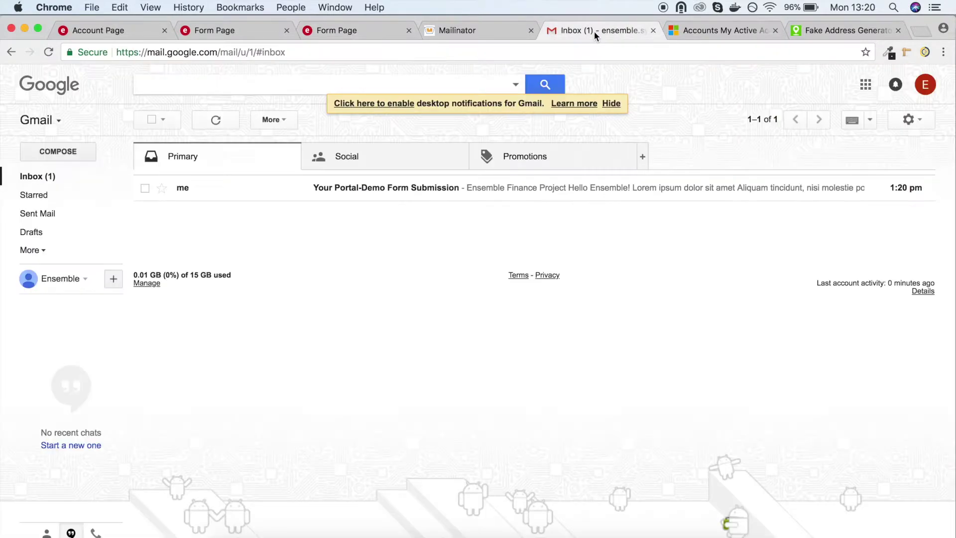
{"action": "left_click", "coordinate": [498, 188]}
{"action": "scroll", "coordinate": [510, 331], "scroll_direction": "down", "scroll_amount": 3}
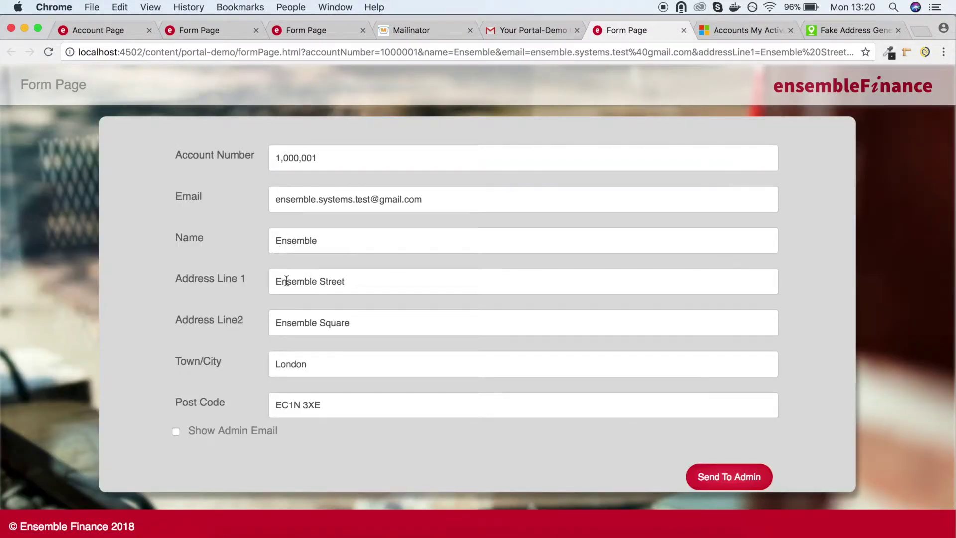
Shorten the client's e-mail, append 123 to the name, and prefix the street with 10.
{"action": "left_click", "coordinate": [279, 199]}
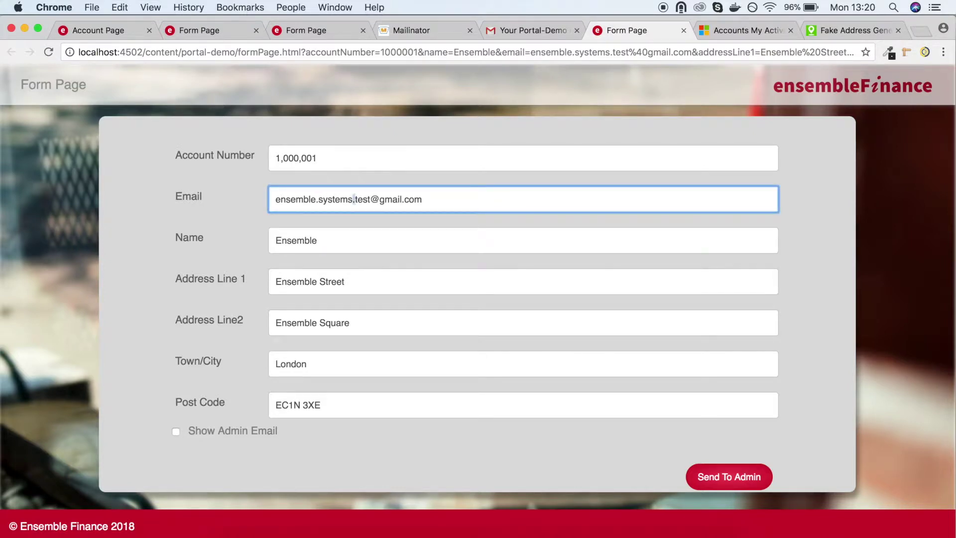
{"action": "left_click_drag", "start_coordinate": [355, 199], "coordinate": [318, 199]}
{"action": "key", "text": "BackSpace"}
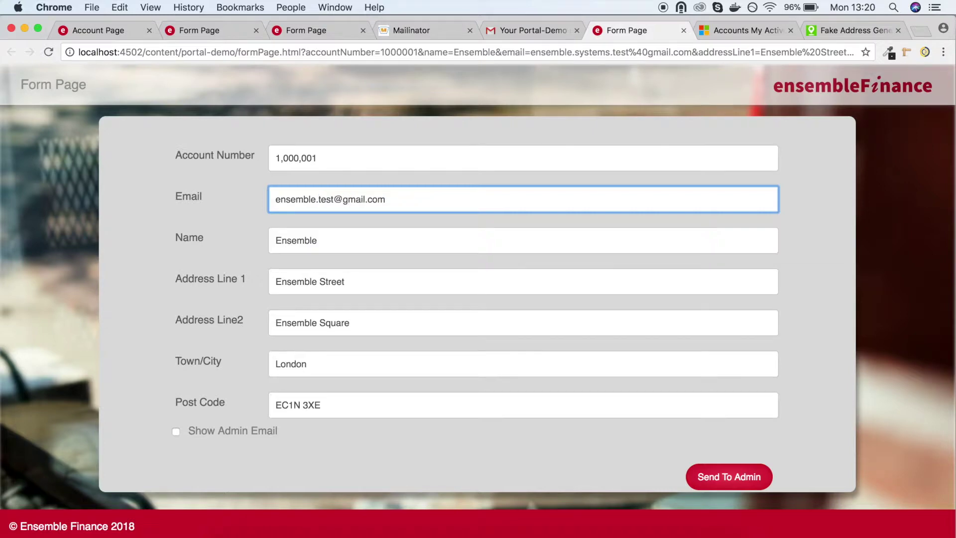
{"action": "key", "text": "Tab"}
{"action": "key", "text": "Right"}
{"action": "type", "text": "123"}
{"action": "key", "text": "Tab"}
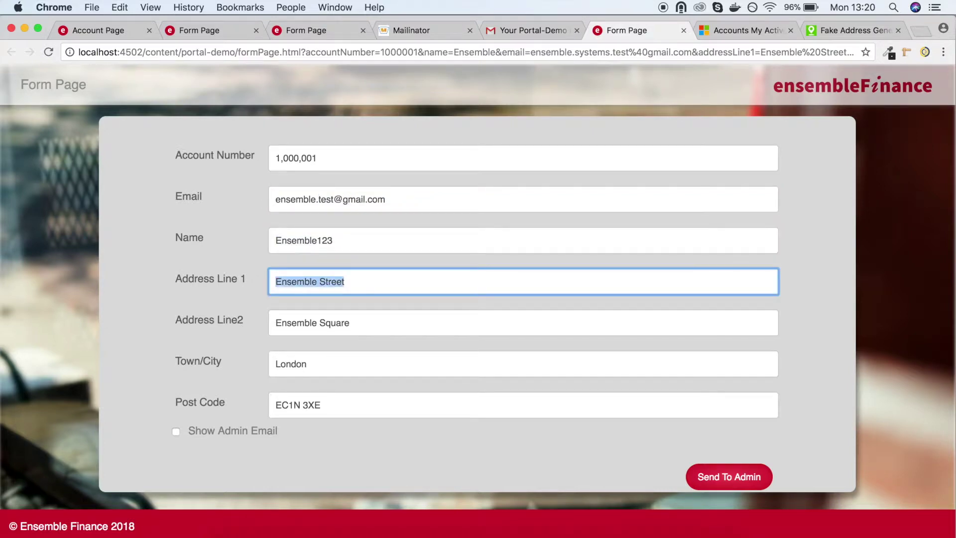
{"action": "key", "text": "Left"}
{"action": "type", "text": "10"}
{"action": "key", "text": "Tab"}
{"action": "key", "text": "Tab"}
{"action": "key", "text": "Tab"}
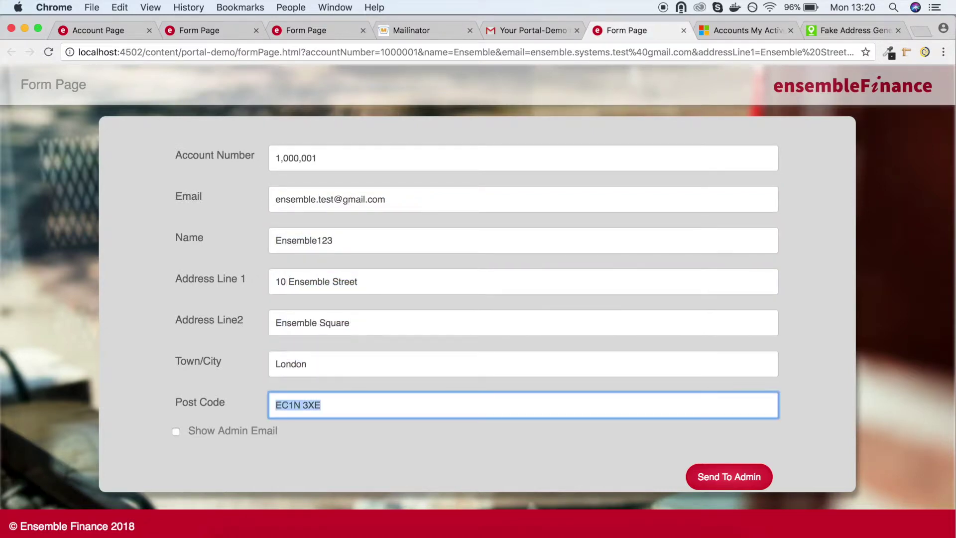
Send the updated form to the admin and open its registration link from the Mailinator email.
{"action": "left_click", "coordinate": [176, 432]}
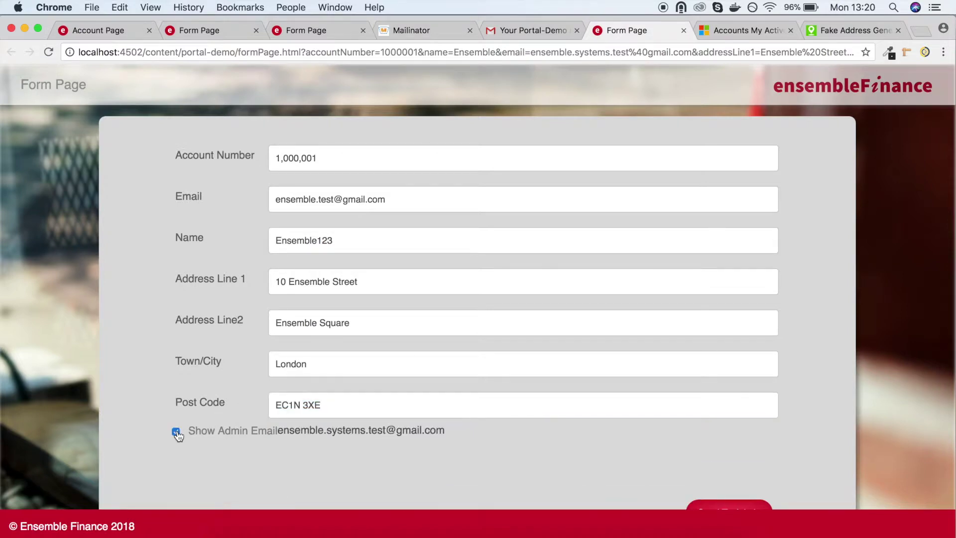
{"action": "left_click", "coordinate": [175, 431]}
{"action": "left_click", "coordinate": [728, 476]}
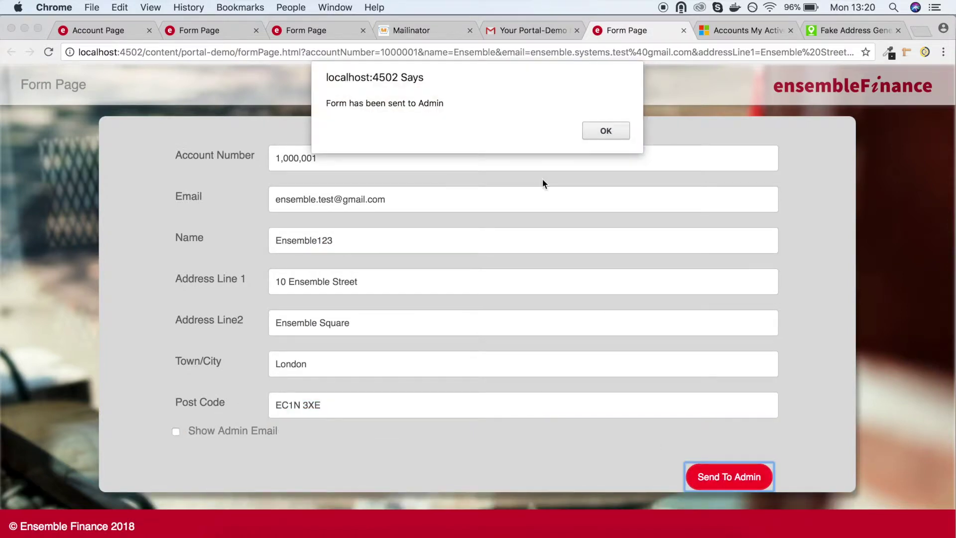
{"action": "left_click", "coordinate": [606, 131]}
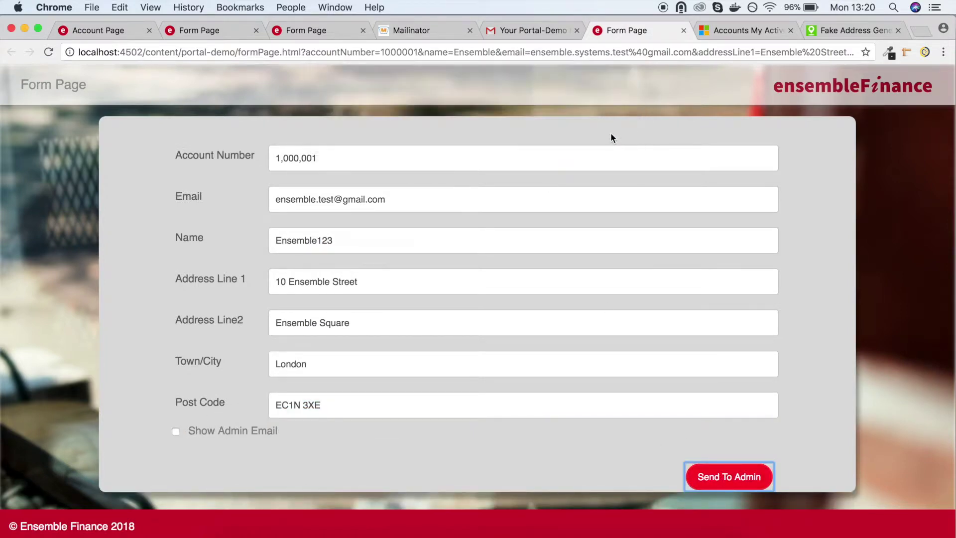
{"action": "left_click", "coordinate": [420, 30]}
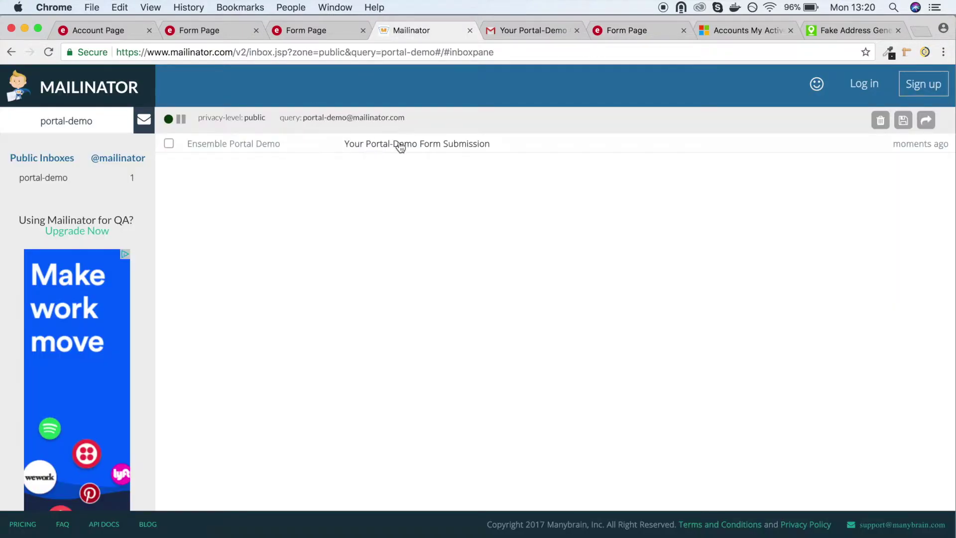
{"action": "left_click", "coordinate": [400, 144]}
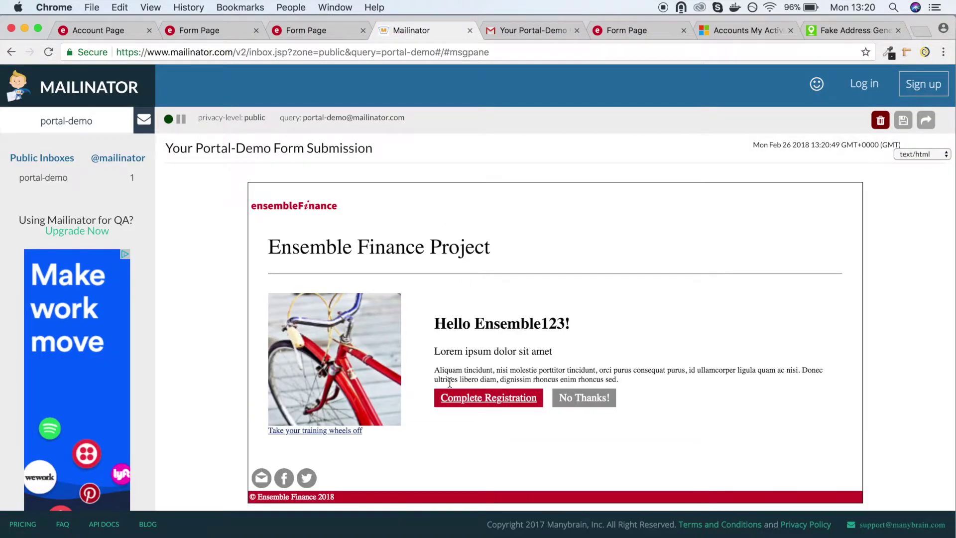
{"action": "left_click", "coordinate": [461, 401]}
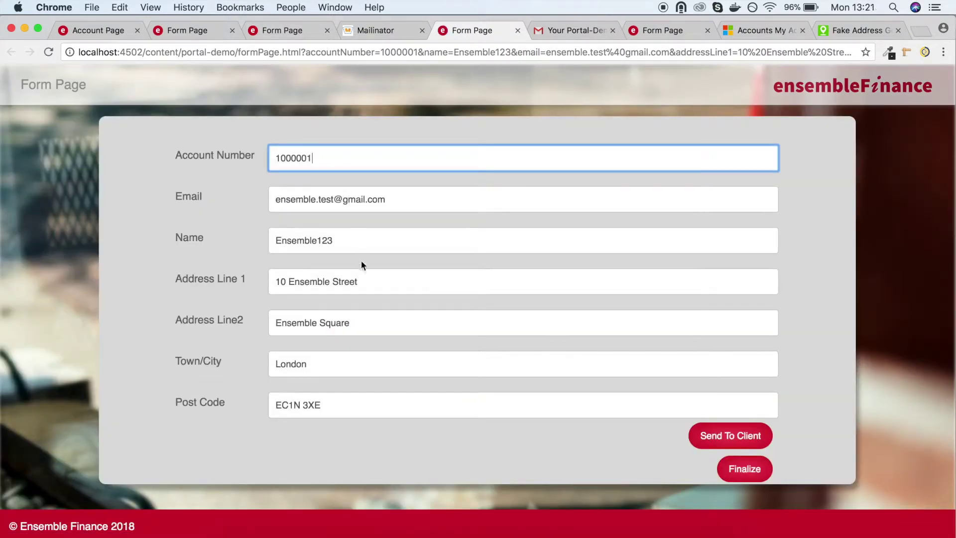
Scroll to the bottom of the Ensemble123 form and finalize it.
{"action": "scroll", "coordinate": [361, 264], "scroll_direction": "down", "scroll_amount": 1}
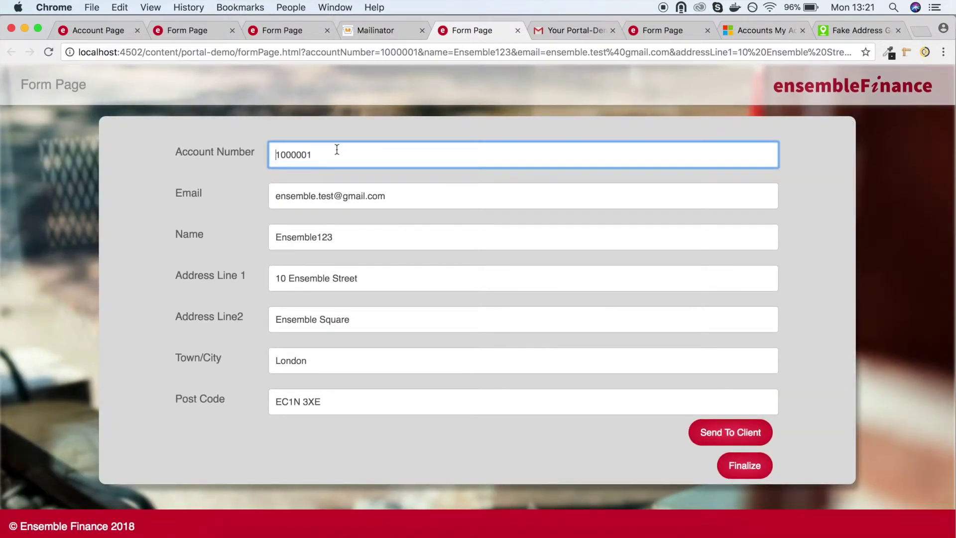
{"action": "left_click", "coordinate": [747, 474]}
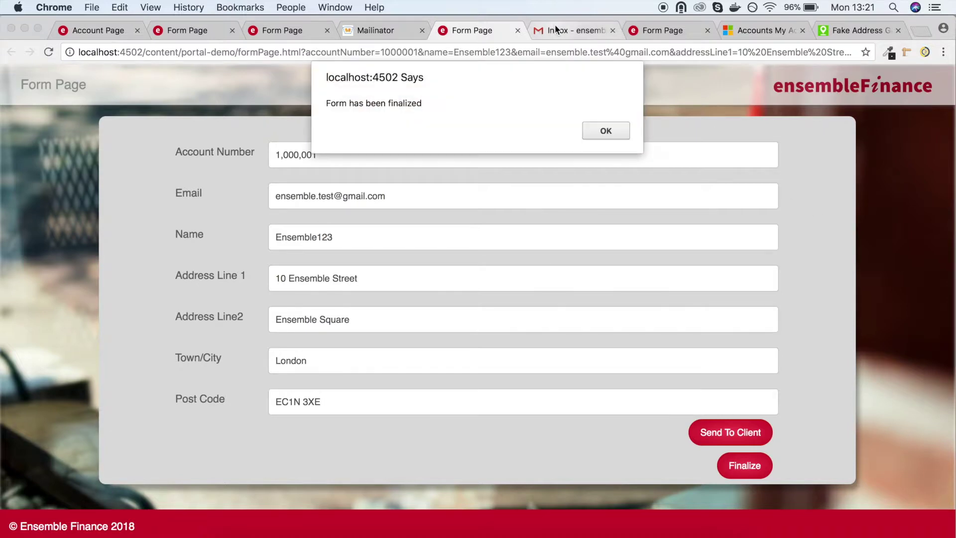
Dismiss the finalized alert and open the 'Please sign' Ensemble Portal Demo email in Gmail.
{"action": "left_click", "coordinate": [610, 136]}
{"action": "left_click", "coordinate": [571, 31]}
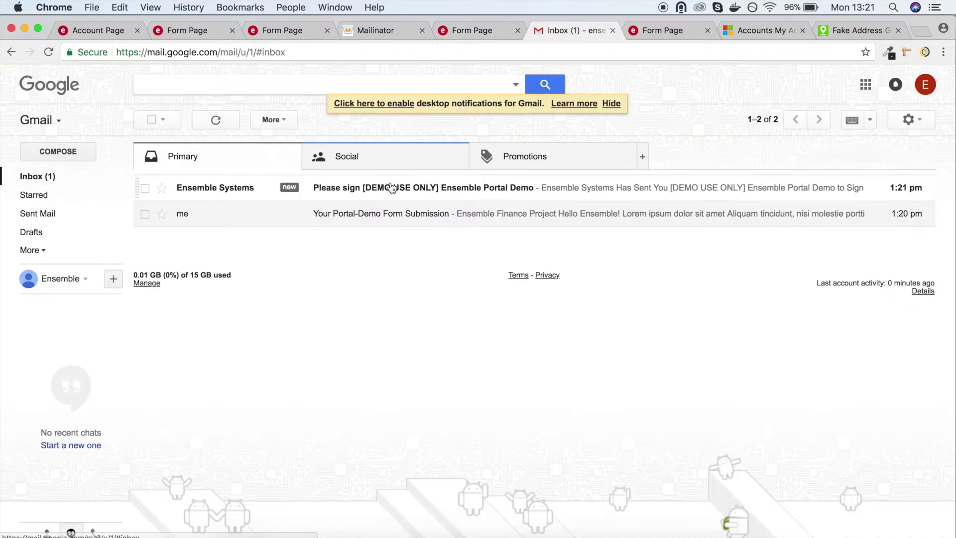
{"action": "left_click", "coordinate": [396, 190]}
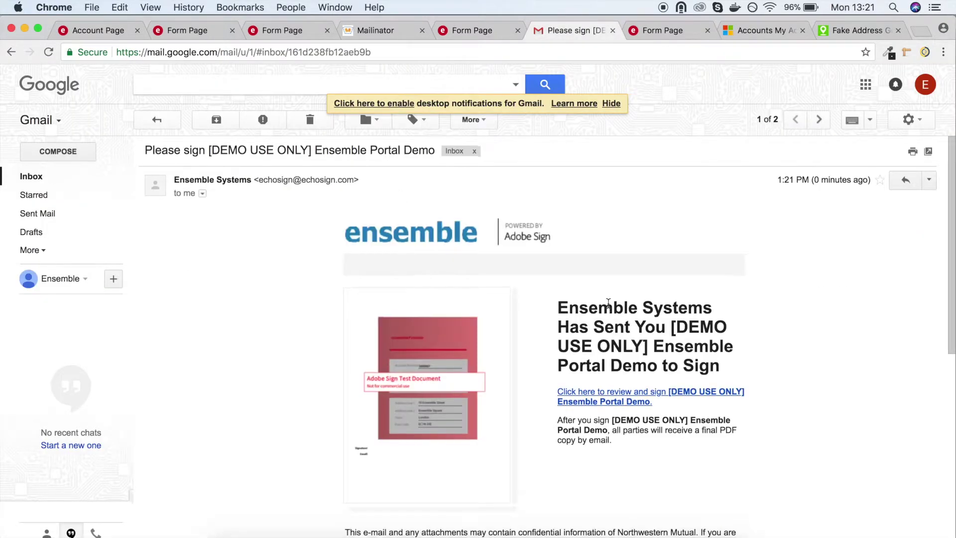
{"action": "scroll", "coordinate": [608, 303], "scroll_direction": "down", "scroll_amount": 5}
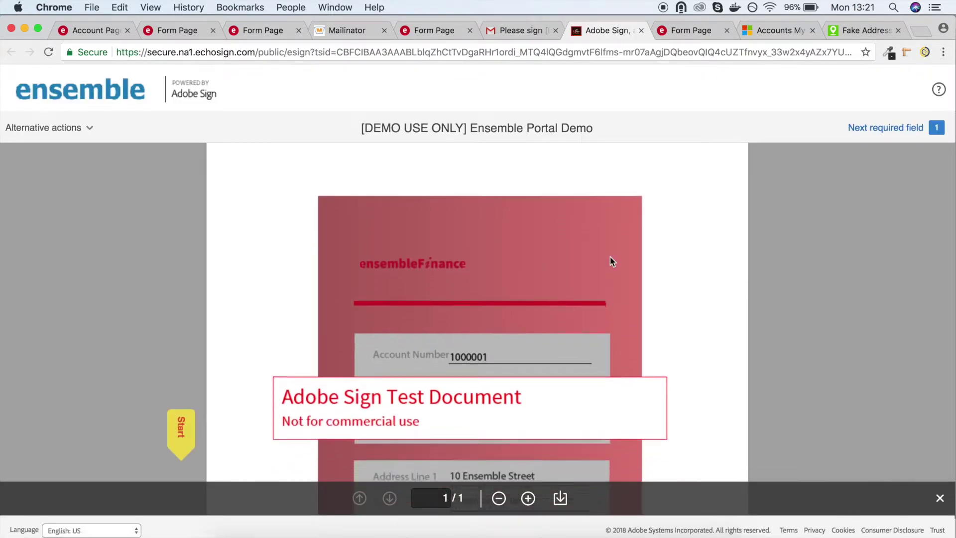
{"action": "scroll", "coordinate": [610, 256], "scroll_direction": "down", "scroll_amount": 2}
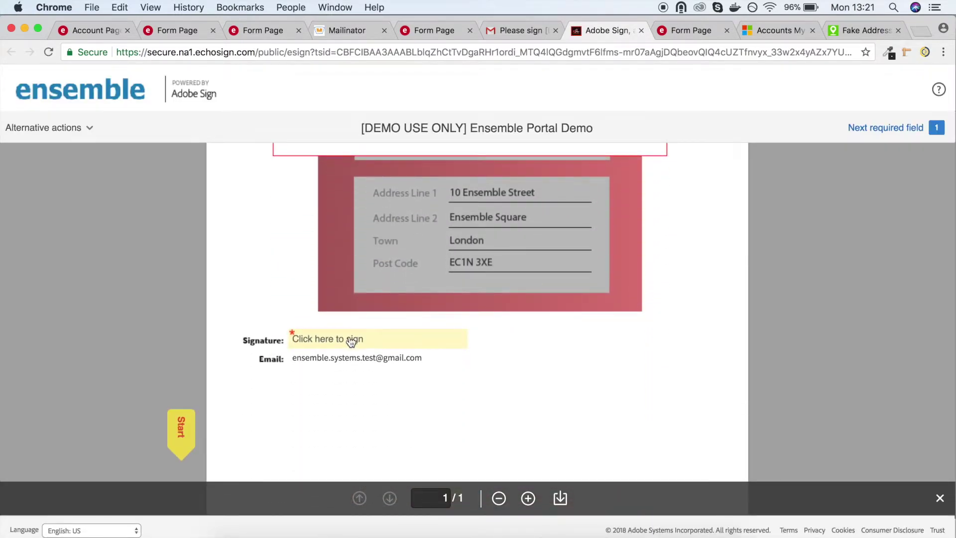
Sign the Ensemble Portal Demo agreement with the signer's typed name, submit it, and open the downloaded PDF.
{"action": "left_click", "coordinate": [348, 336]}
{"action": "left_click", "coordinate": [423, 206]}
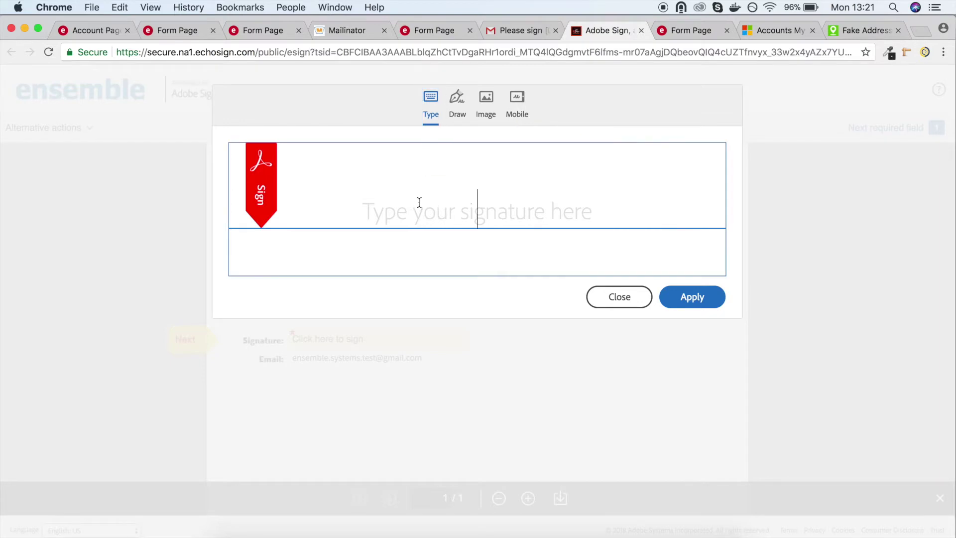
{"action": "type", "text": "Mr Ensemble"}
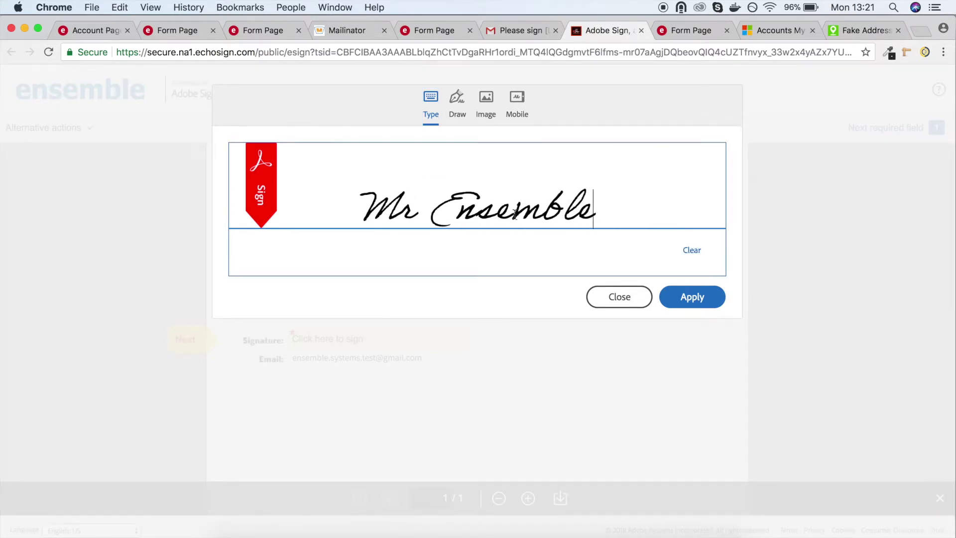
{"action": "left_click", "coordinate": [669, 293]}
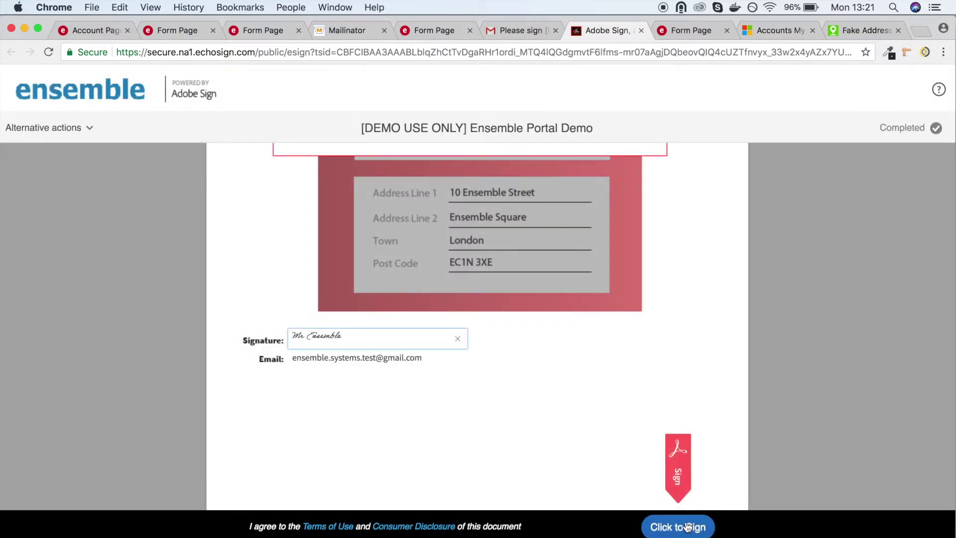
{"action": "left_click", "coordinate": [687, 527]}
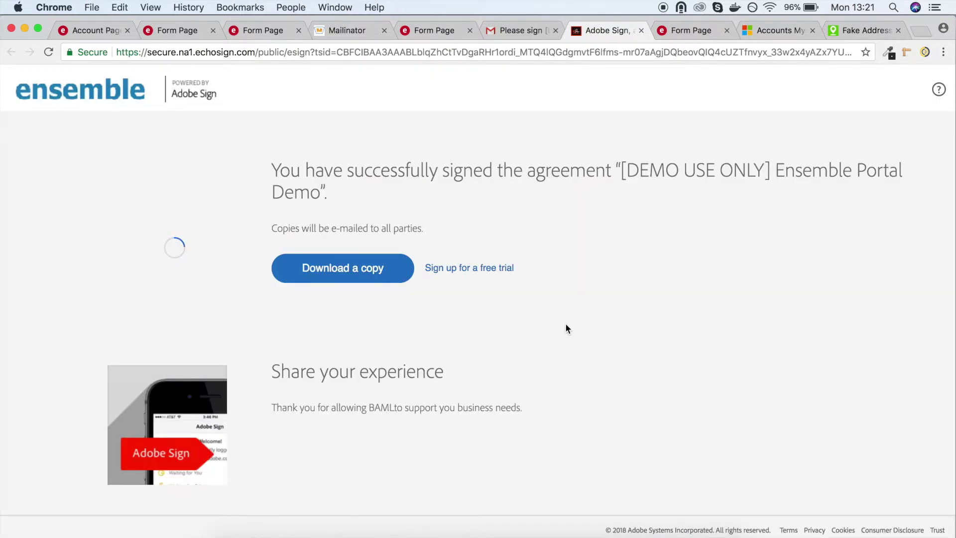
{"action": "left_click", "coordinate": [365, 274]}
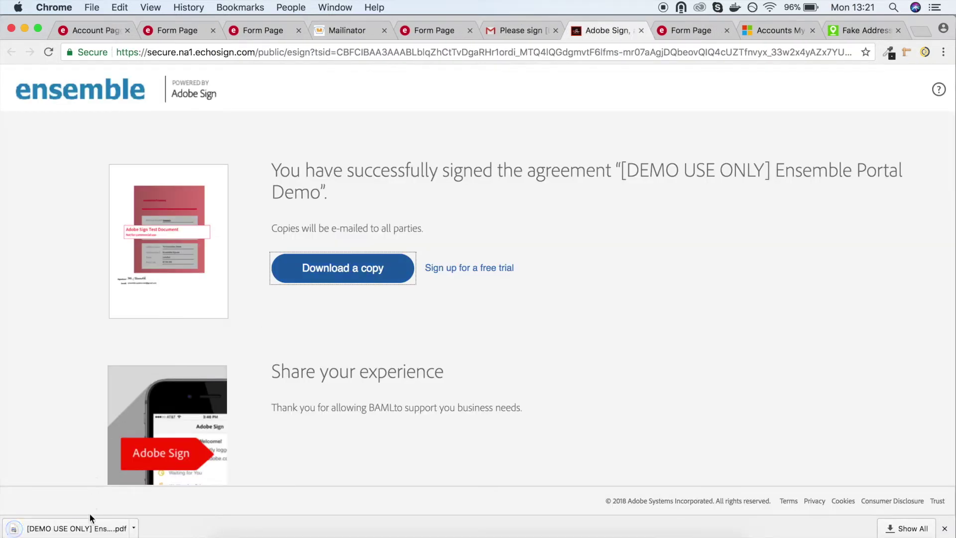
{"action": "left_click", "coordinate": [94, 527]}
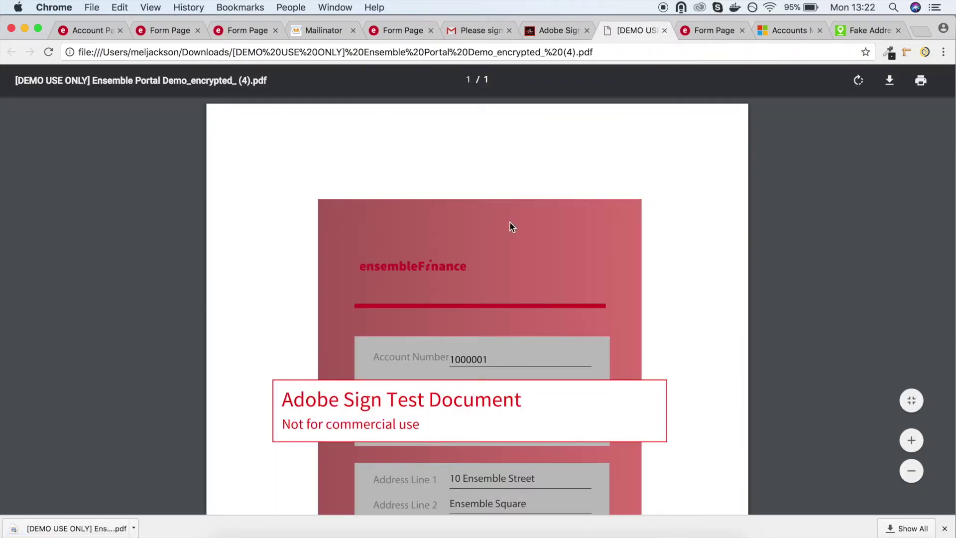
Scroll through the signed PDF to verify the address details and signature.
{"action": "scroll", "coordinate": [510, 223], "scroll_direction": "down", "scroll_amount": 5}
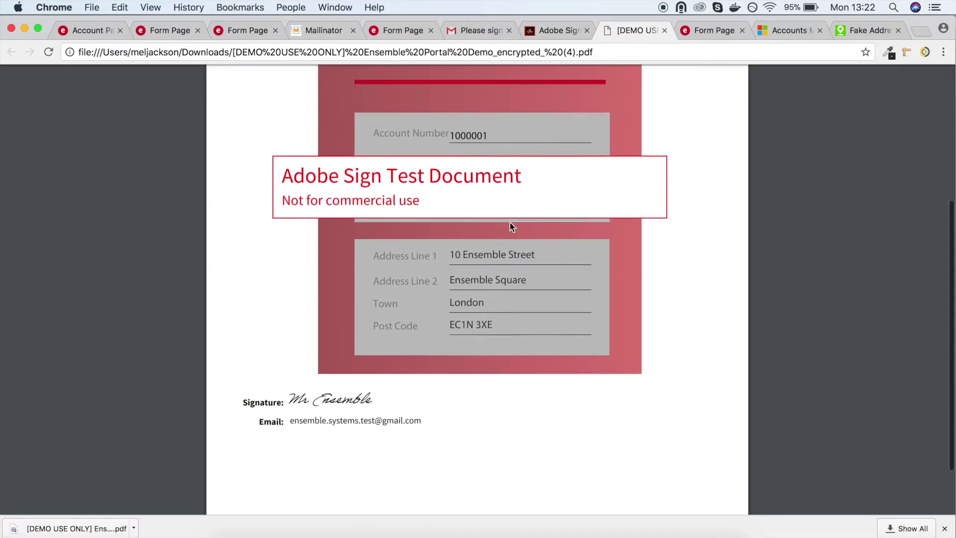
{"action": "scroll", "coordinate": [510, 223], "scroll_direction": "down", "scroll_amount": 3}
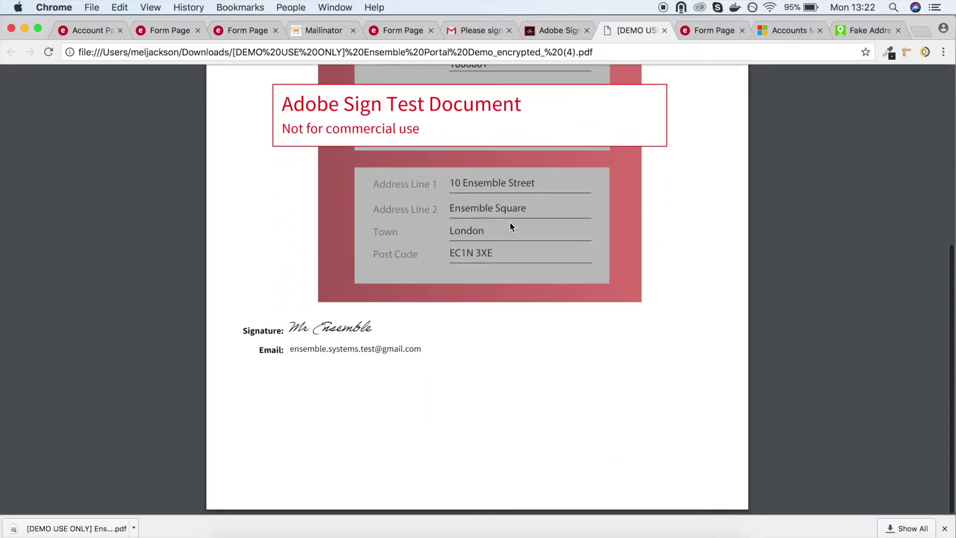
{"action": "scroll", "coordinate": [509, 221], "scroll_direction": "up", "scroll_amount": 8}
{"action": "left_click", "coordinate": [478, 29]}
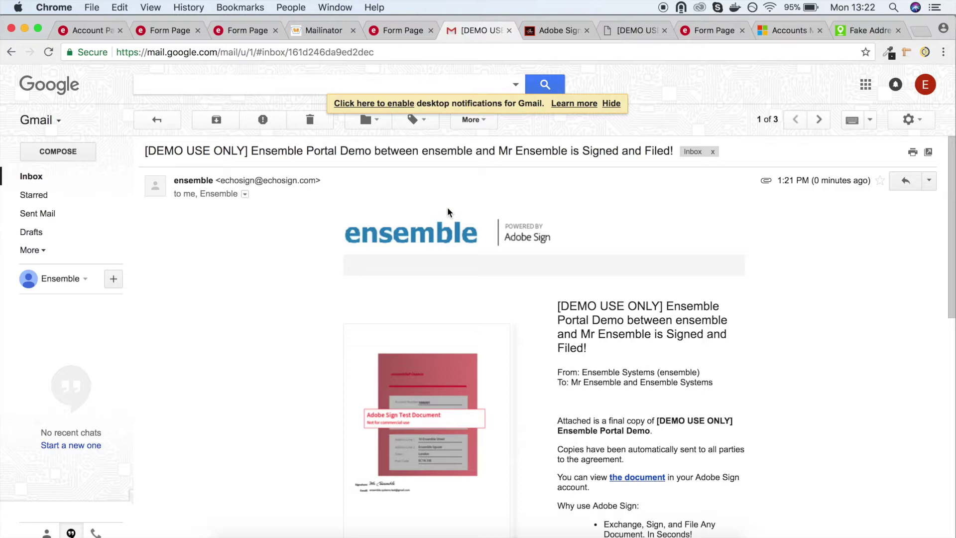
Scroll through the 'Signed and Filed!' confirmation email with the final copy attached.
{"action": "scroll", "coordinate": [448, 209], "scroll_direction": "down", "scroll_amount": 5}
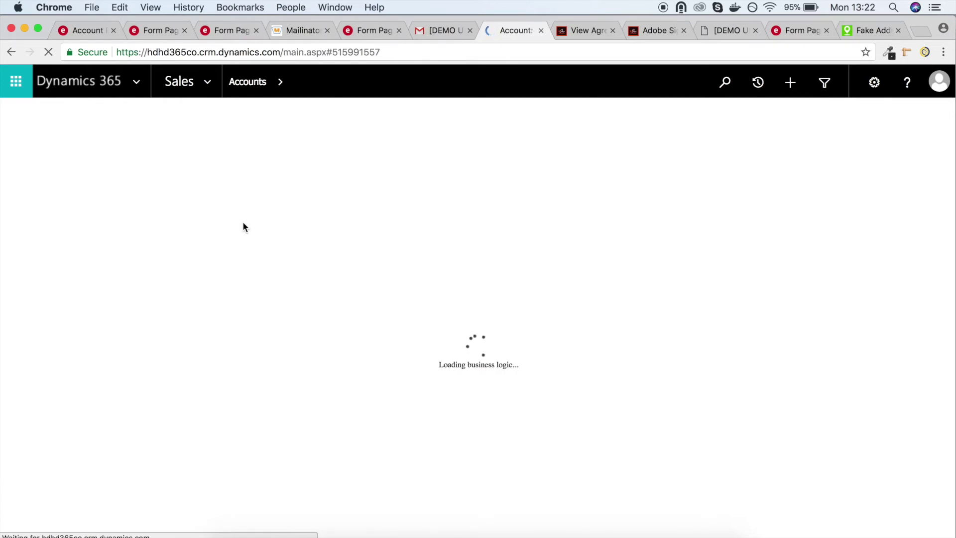
View Ensemble123's full address details in Dynamics 365, close them, and return to the portal Accounts page.
{"action": "scroll", "coordinate": [244, 223], "scroll_direction": "down", "scroll_amount": 3}
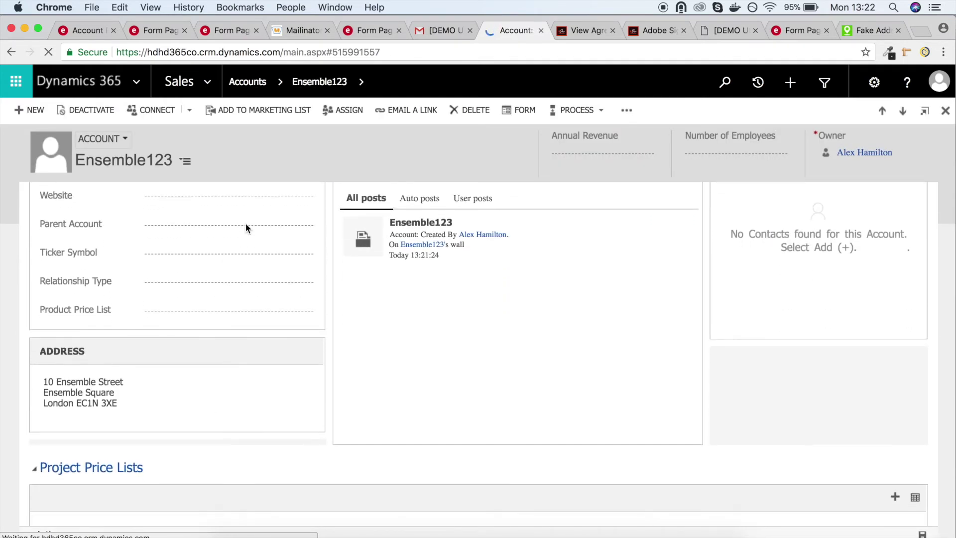
{"action": "left_click", "coordinate": [70, 389]}
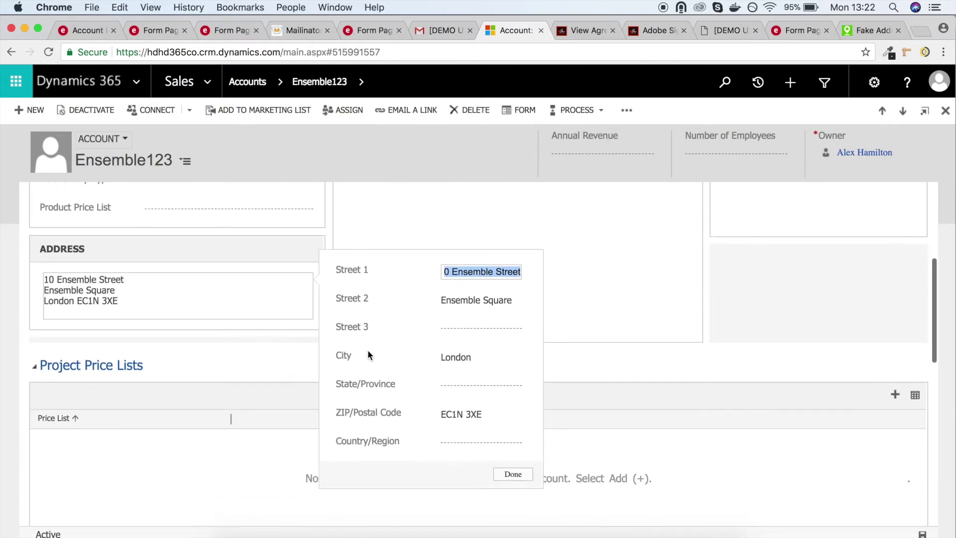
{"action": "left_click", "coordinate": [376, 209]}
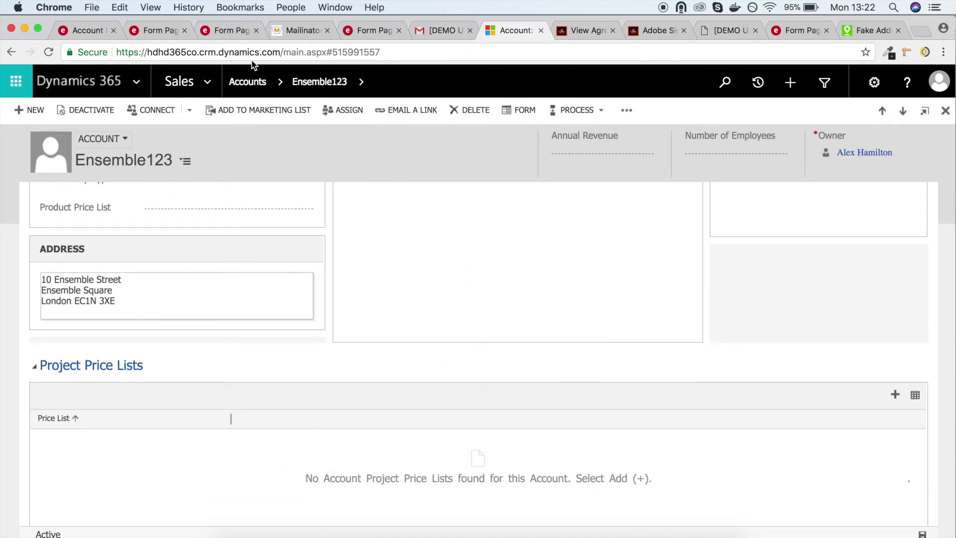
{"action": "left_click", "coordinate": [95, 28]}
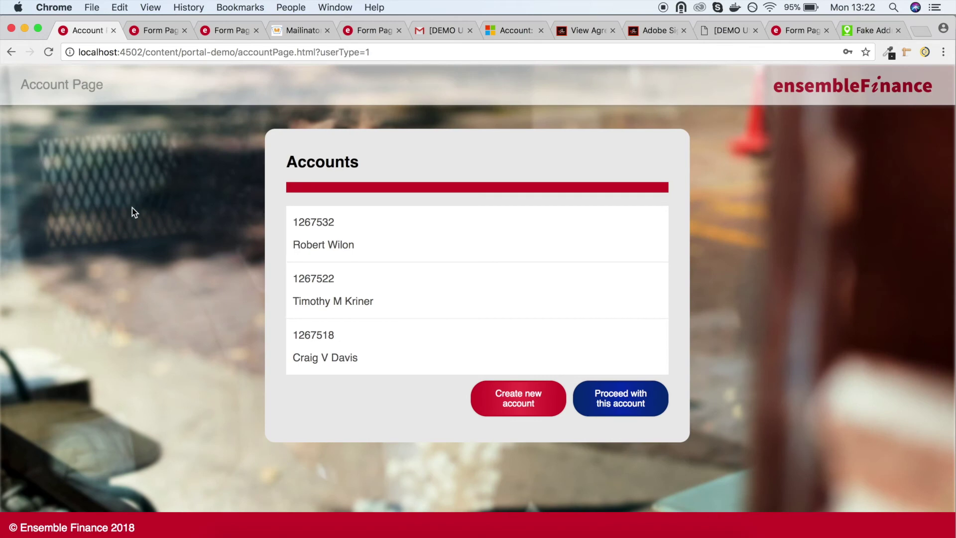
Reload the Accounts page so Ensemble123 appears as a fourth account, then select the first account.
{"action": "key", "text": "super+r"}
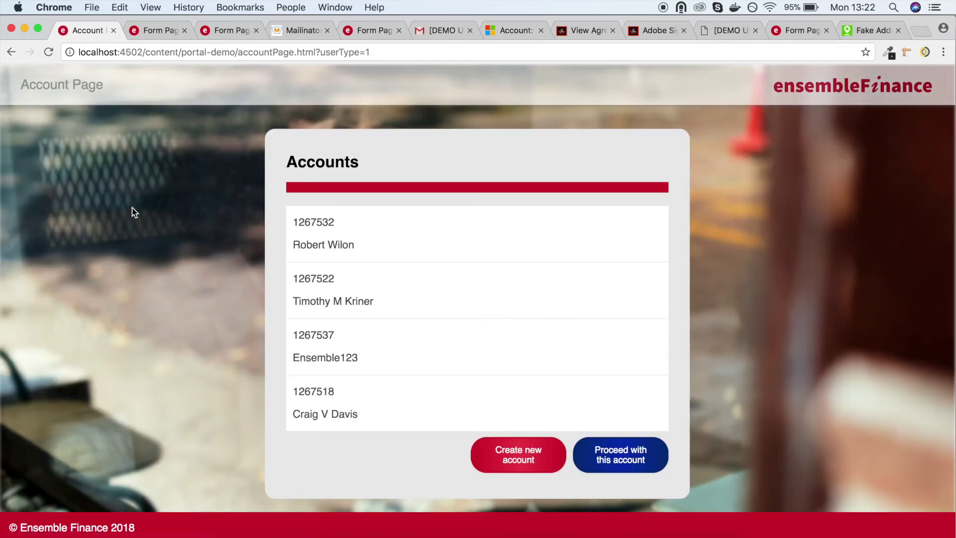
{"action": "left_click", "coordinate": [335, 349]}
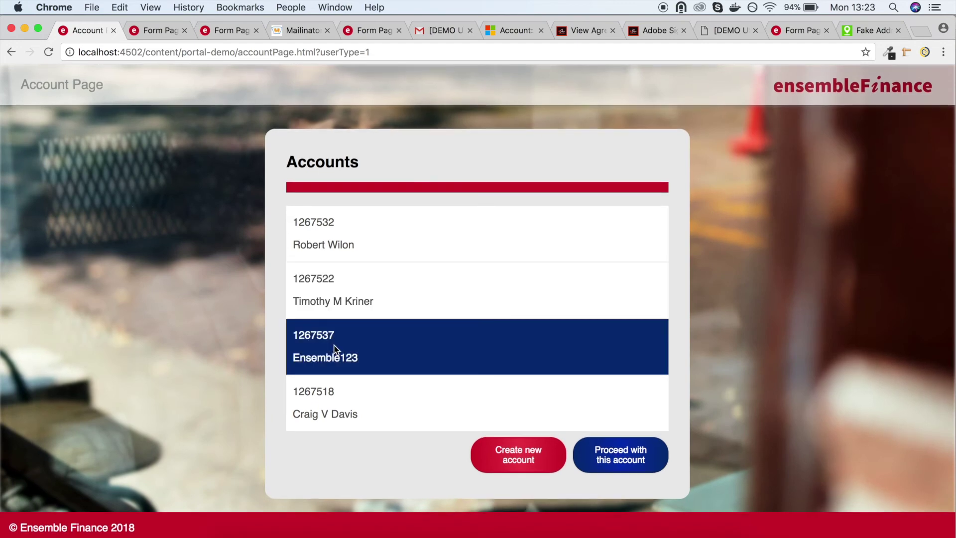
{"action": "left_click", "coordinate": [376, 305]}
{"action": "left_click", "coordinate": [367, 238]}
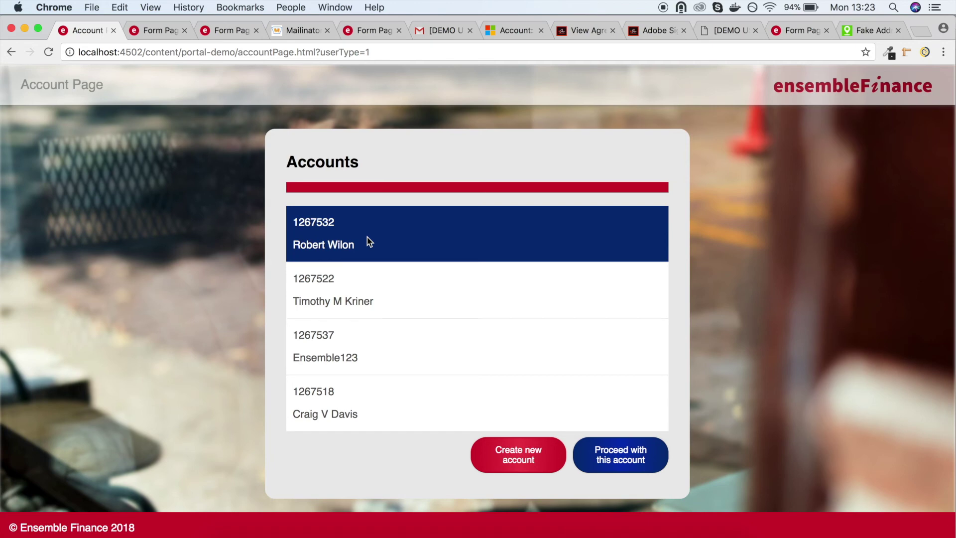